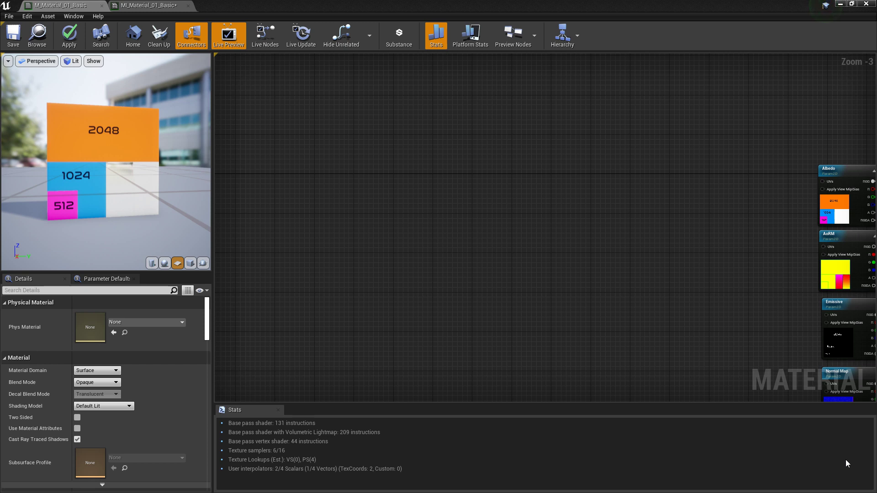
Add a constant to the empty graph area, convert it to a scalar parameter and name it "UV Center"
left_click(306, 218)
right_click(314, 226)
left_click(326, 230)
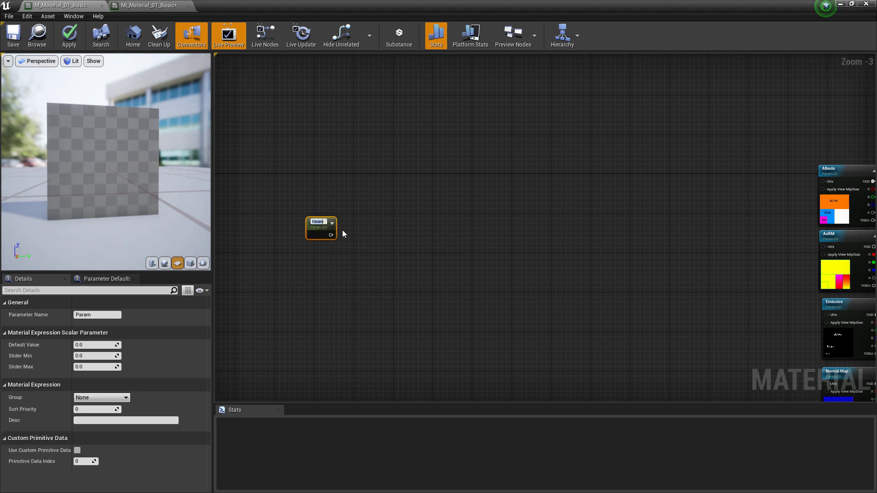
type("UV Center")
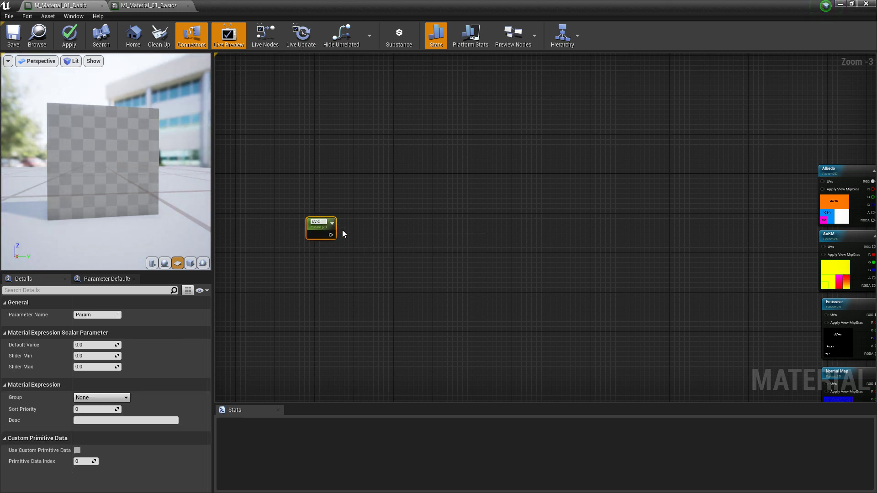
key("Return")
Add a TextureCoordinate node directly below the UV Center parameter with its preview expanded
right_click(315, 269)
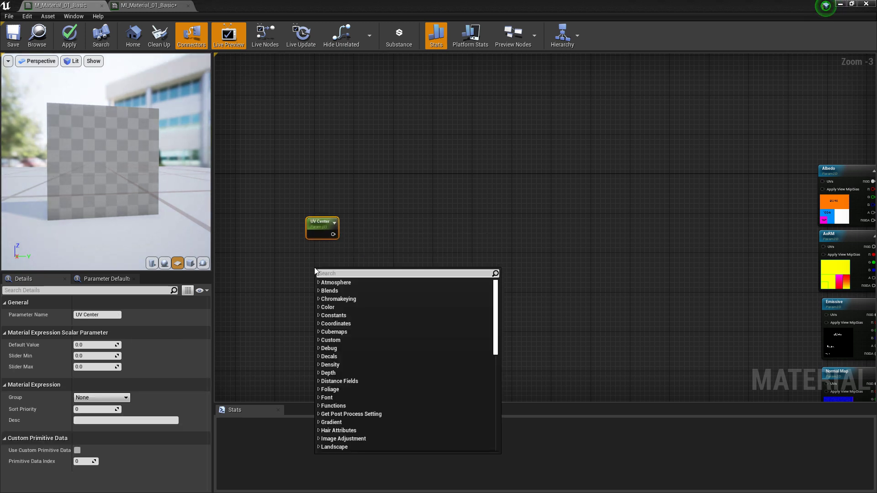
type("texture")
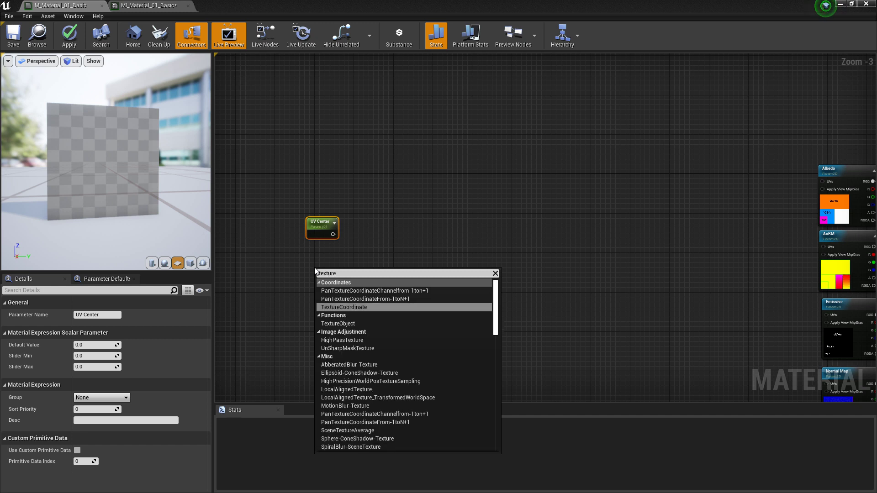
left_click(335, 307)
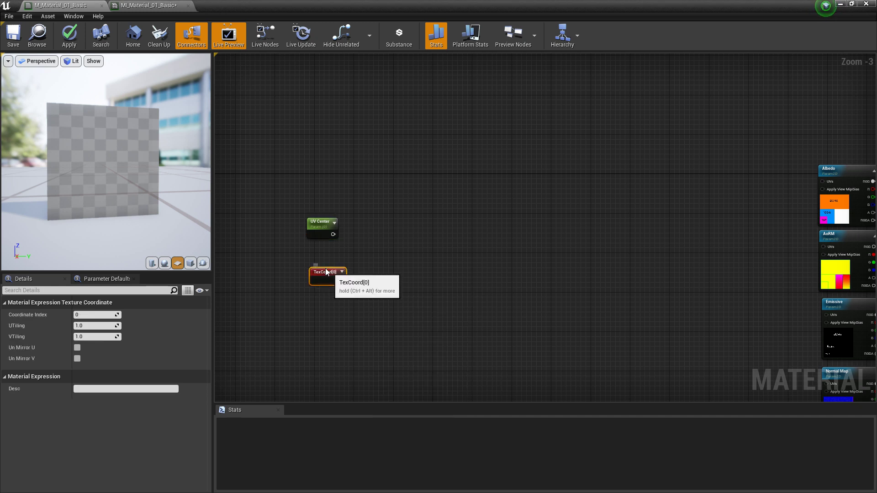
left_click(337, 258)
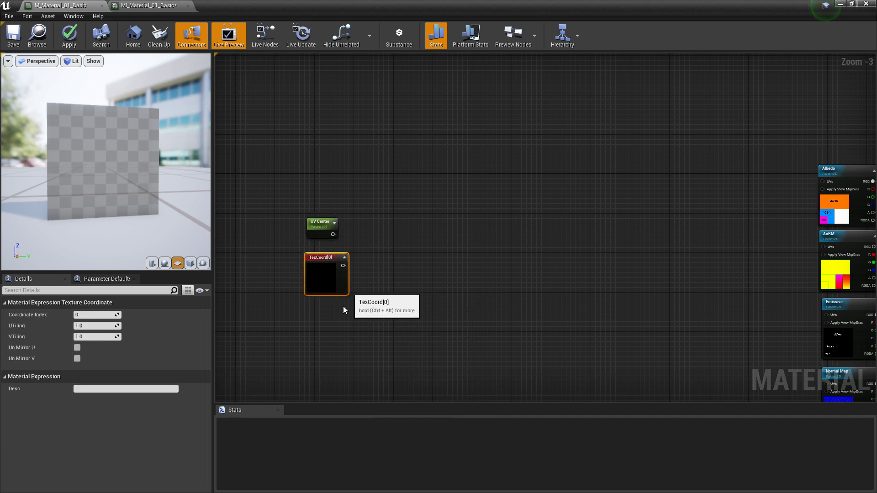
Add another constant below TexCoord, convert it to a scalar parameter and name it "Degres"
left_click(318, 320)
key("1")
left_click(319, 314)
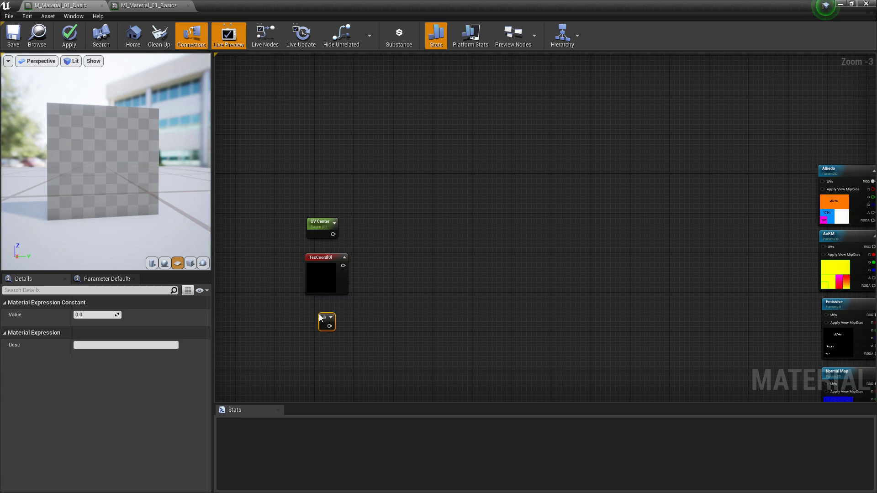
right_click(323, 316)
left_click(346, 319)
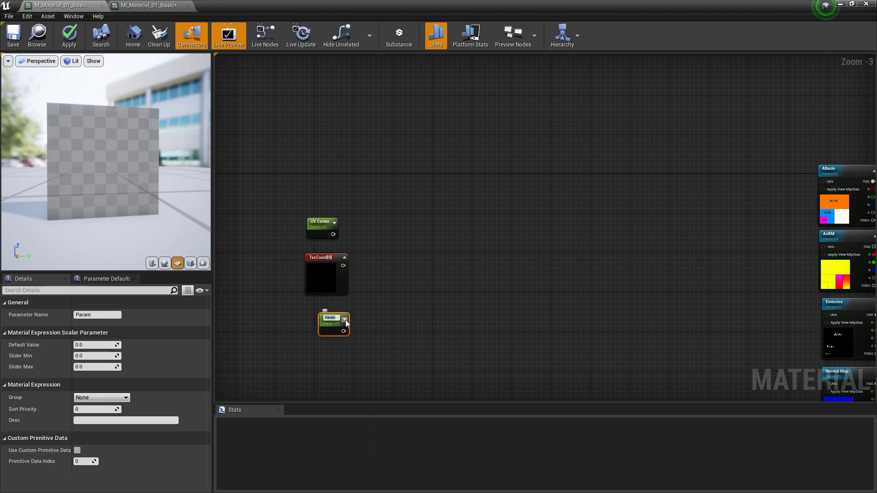
type("Degres")
key("Return")
Set UV Center's default value to 0.5, and feed UV Center and TexCoord into inputs A and B of a new Add node
left_click(319, 223)
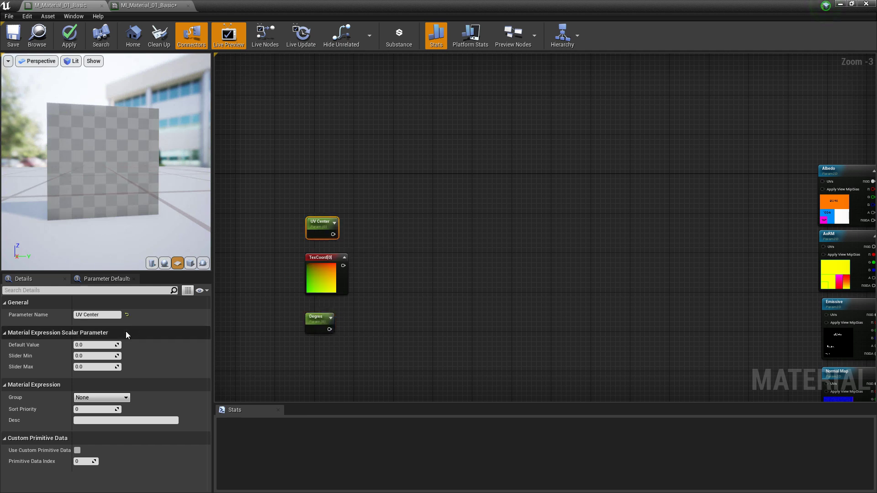
left_click(101, 345)
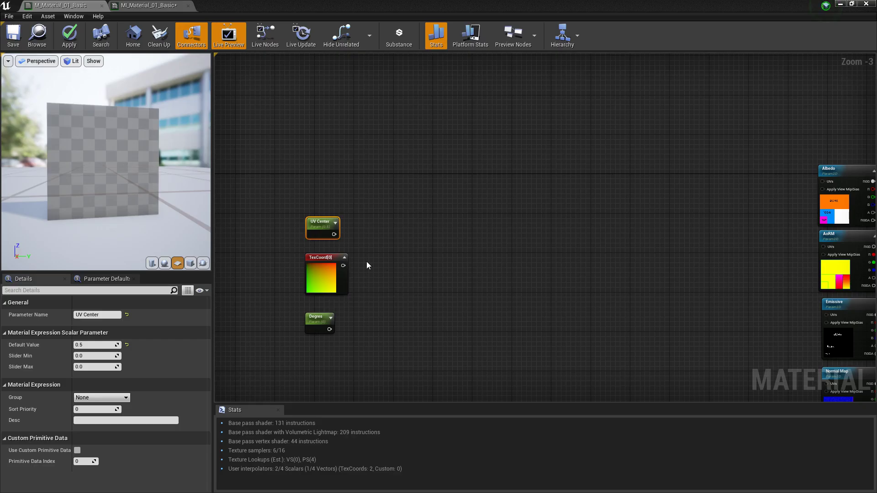
left_click(374, 242)
key("a")
left_click(376, 250)
left_click_drag(334, 234, 381, 263)
left_click_drag(343, 265, 396, 224)
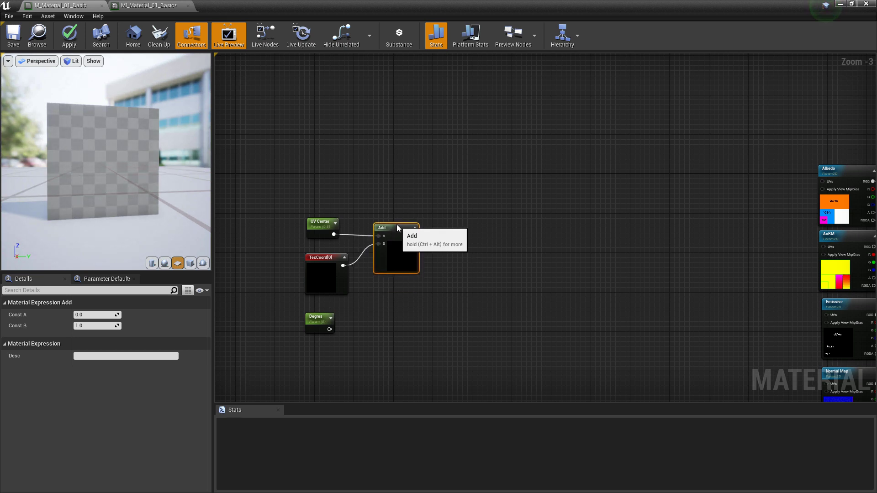
left_click(466, 274)
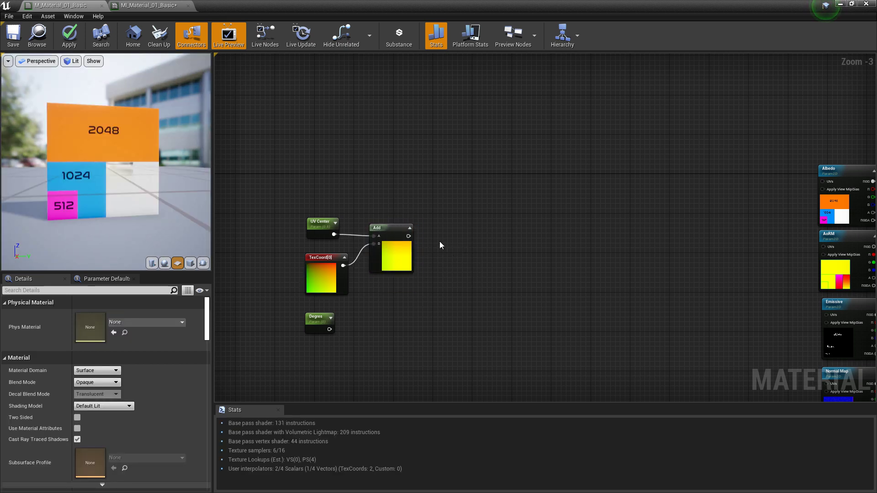
Place a ComponentMask and a duplicate below it after the Add node, and connect the Add output to both
right_click(440, 242)
type("mask")
key("Up")
key("Up")
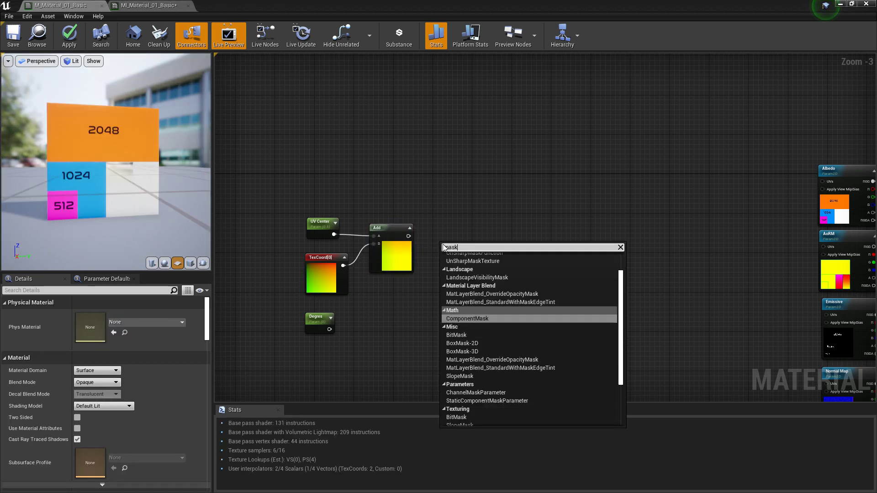
key("Return")
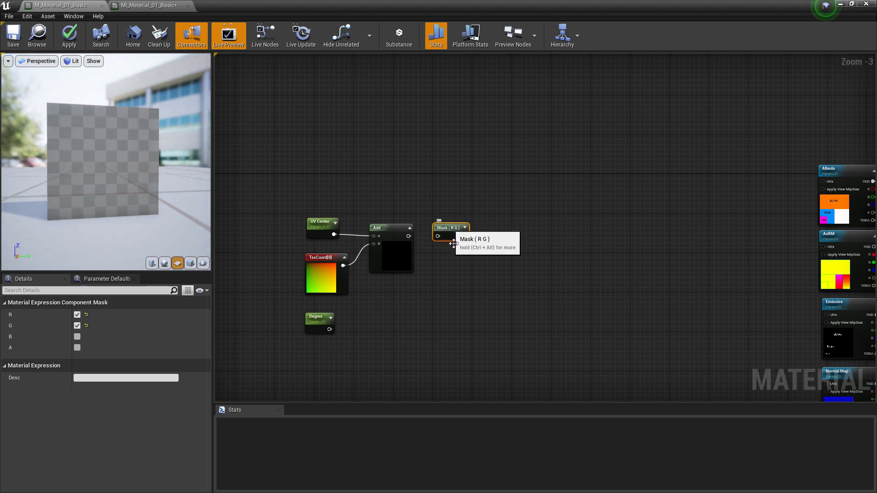
key("ctrl+w")
left_click_drag(408, 236, 437, 237)
left_click_drag(408, 236, 437, 266)
Limit the upper component mask to the R channel and the lower one to the G channel
left_click(441, 232)
left_click(77, 325)
left_click(445, 258)
left_click(77, 315)
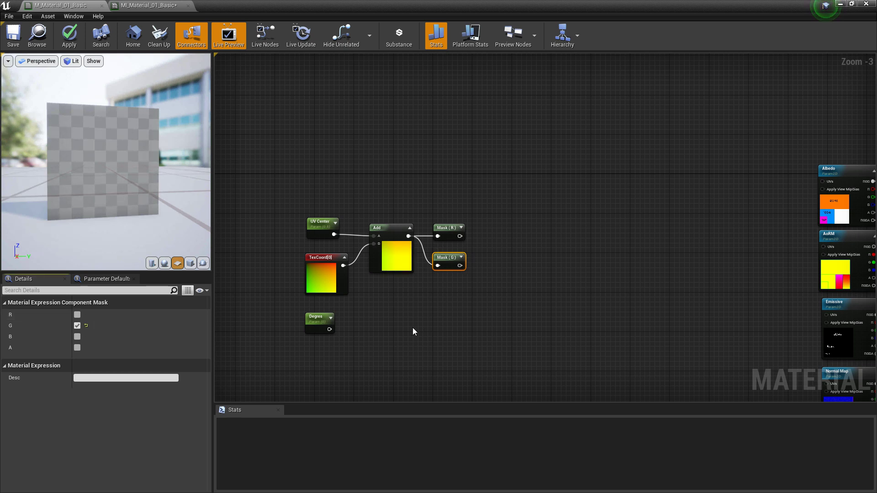
Correct the name of the rotation scalar parameter below TexCoord to "Degree"
left_click(320, 322)
left_click(117, 315)
key("BackSpace")
type("egre")
key("Return")
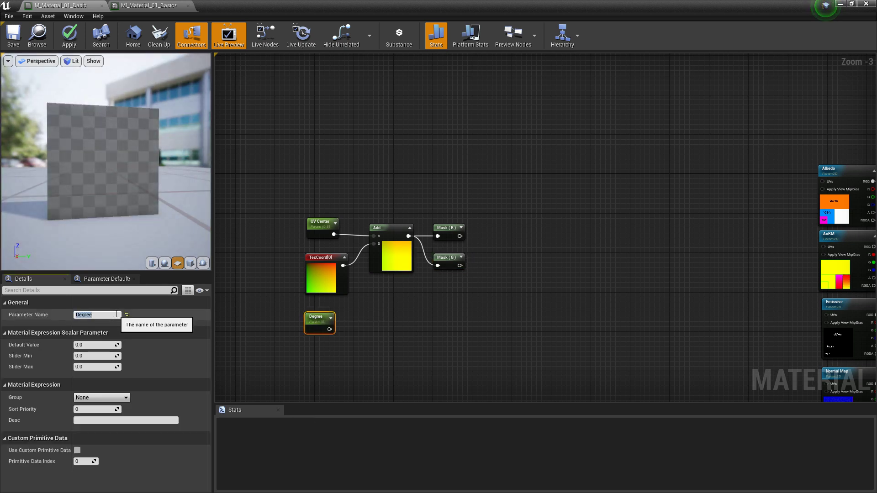
left_click(376, 317)
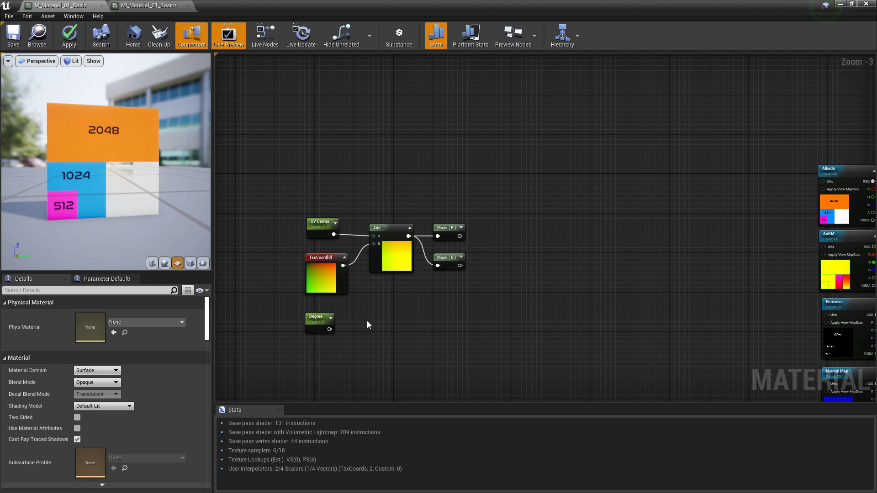
Connect Degree to input A of a new Divide node with Const B set to 360, and save the material
left_click(370, 316)
left_click_drag(329, 329, 376, 328)
left_click(94, 326)
type("360")
key("Return")
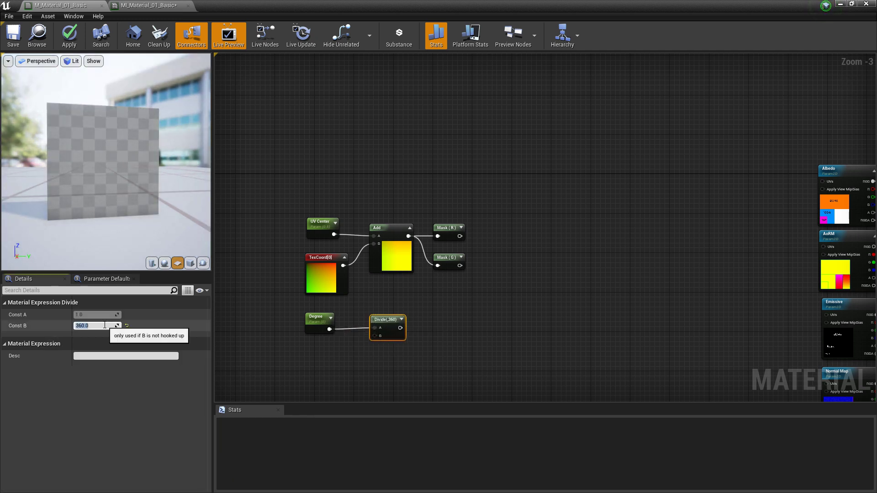
left_click(12, 38)
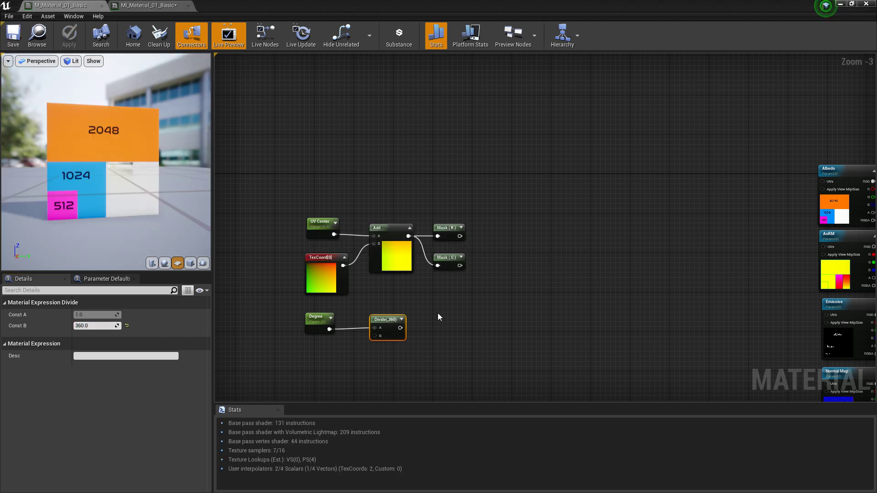
Add a Sine node and a Cosine node beside the Divide node, stacking Cosine above Sine
right_click(438, 313)
type("sine")
key("Return")
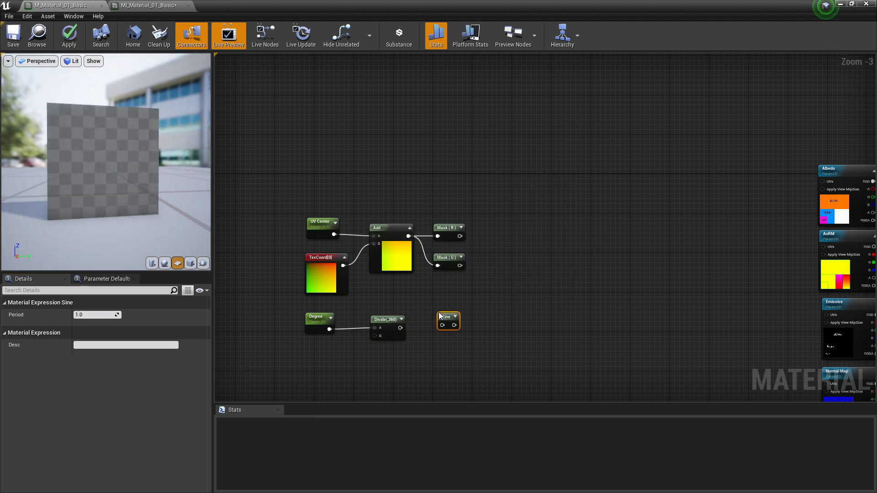
left_click(451, 341)
right_click(442, 305)
type("cos")
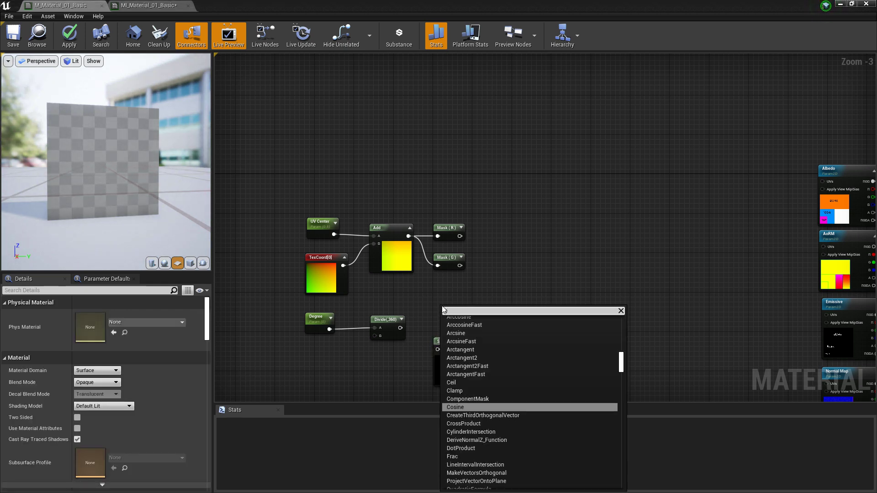
key("Return")
left_click_drag(456, 305, 448, 286)
Connect the Divide output to both the Cosine and Sine nodes and save the material
left_click_drag(401, 328, 437, 349)
left_click(13, 36)
left_click(577, 273)
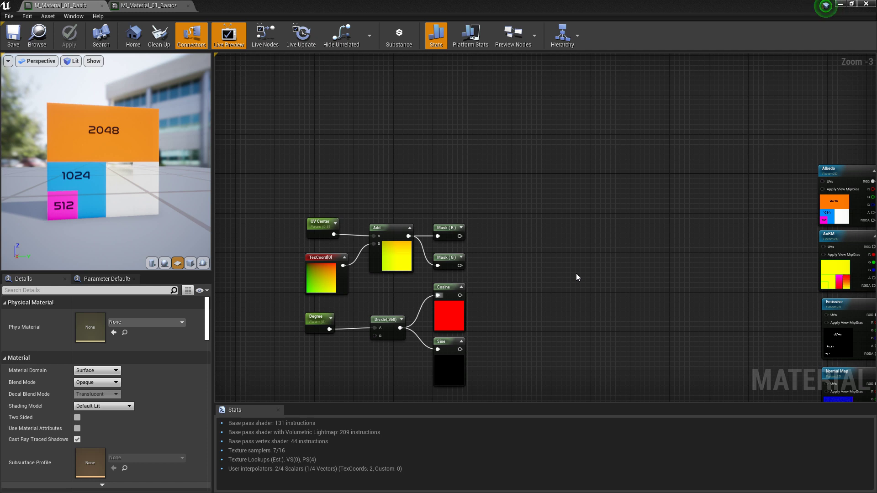
Add four Multiply nodes and line them up in a column beyond the masks and the Cosine and Sine nodes
key("m")
left_click(516, 232)
left_click(525, 265)
left_click(523, 307)
left_click(529, 352)
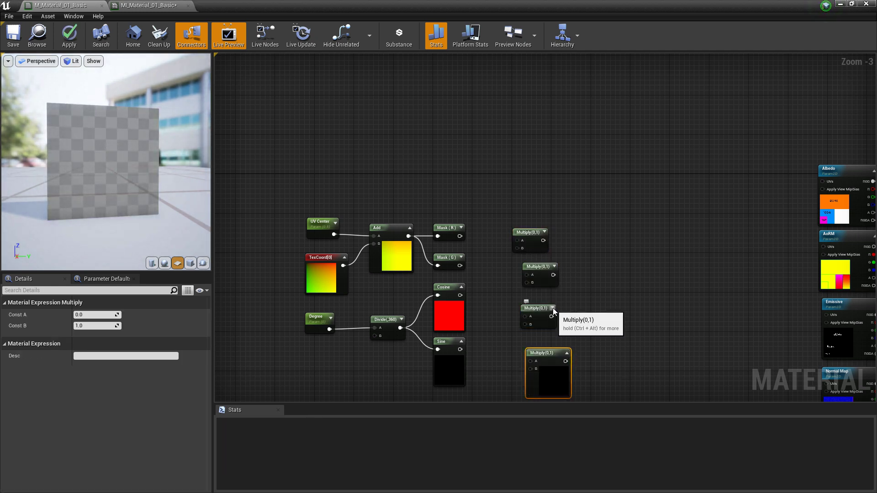
left_click_drag(538, 232, 528, 197)
left_click_drag(545, 270, 525, 256)
left_click_drag(546, 310, 528, 308)
left_click_drag(547, 357, 523, 365)
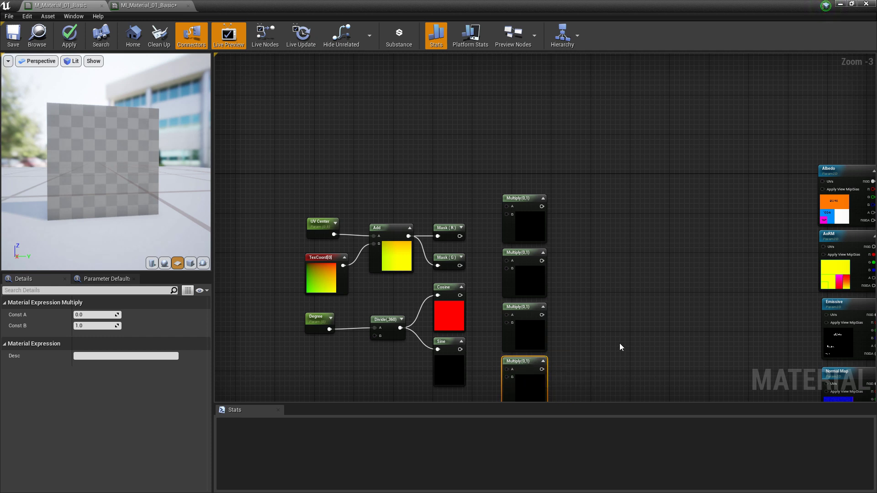
Connect Mask (R) to input A of the first and fourth Multiply nodes, and Mask (G) to input A of the second and third
right_click_drag(610, 328, 611, 305)
left_click_drag(462, 213, 509, 183)
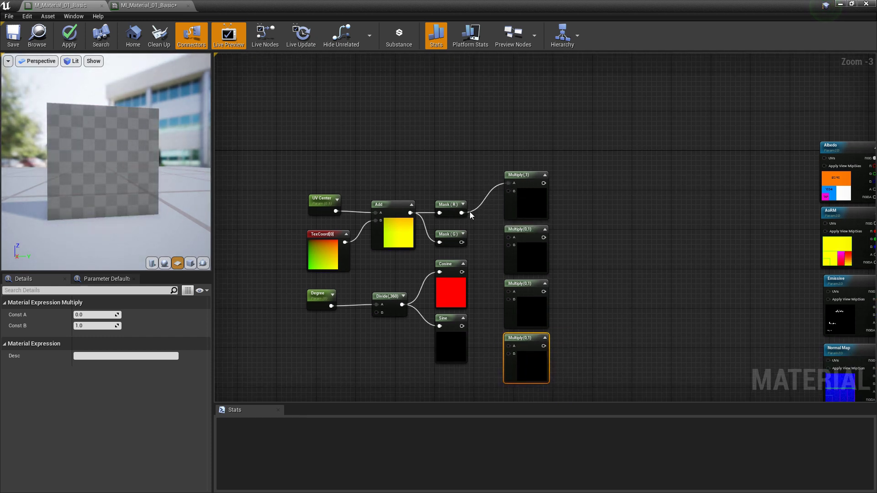
left_click_drag(462, 214, 509, 346)
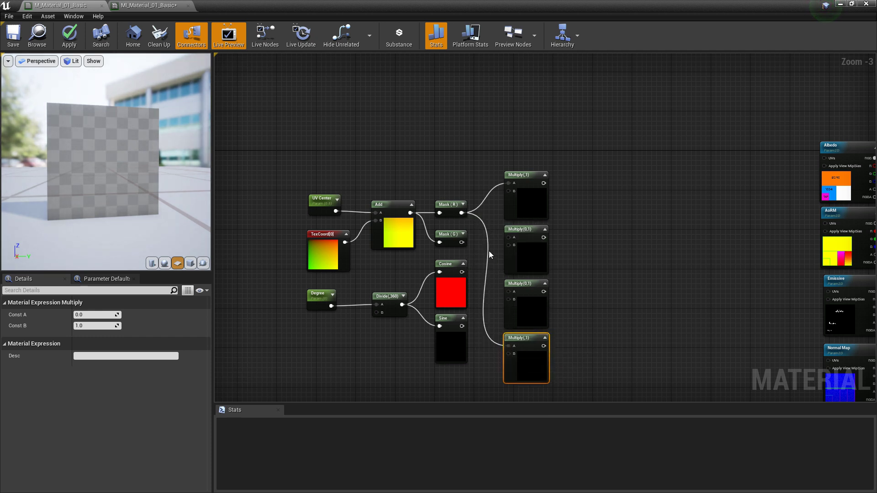
left_click_drag(463, 242, 508, 292)
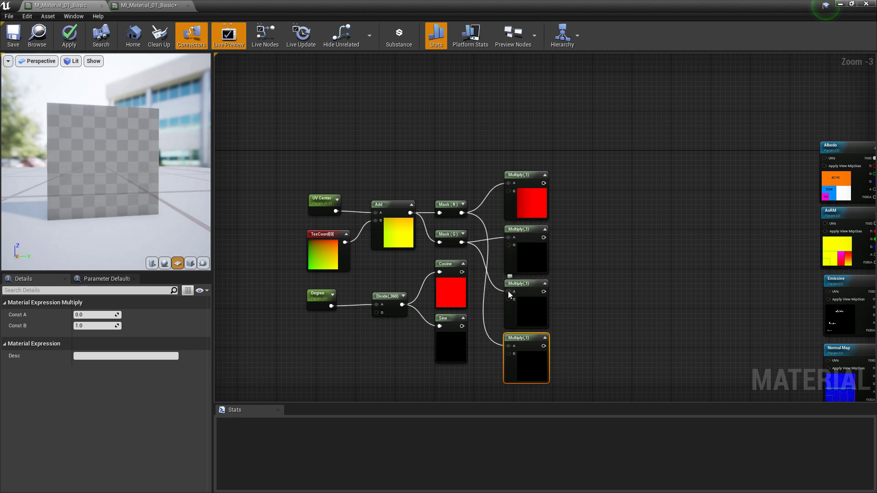
Connect Cosine to input B of the first and third Multiply nodes and Sine to the second and fourth, then save the material
left_click_drag(462, 272, 509, 191)
left_click_drag(462, 271, 509, 299)
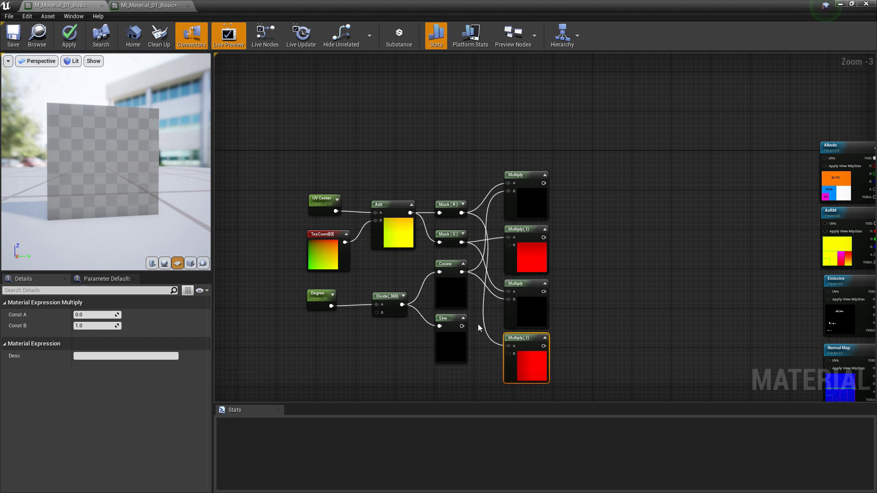
left_click_drag(461, 326, 510, 248)
left_click_drag(462, 326, 510, 355)
key("ctrl+s")
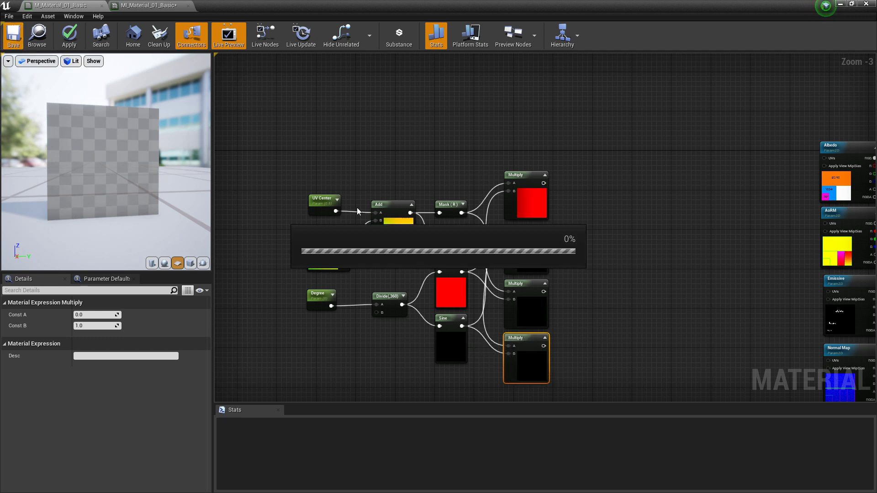
Place an Add node beside the upper two Multiply nodes and a Subtract node beside the lower two
left_click(596, 210)
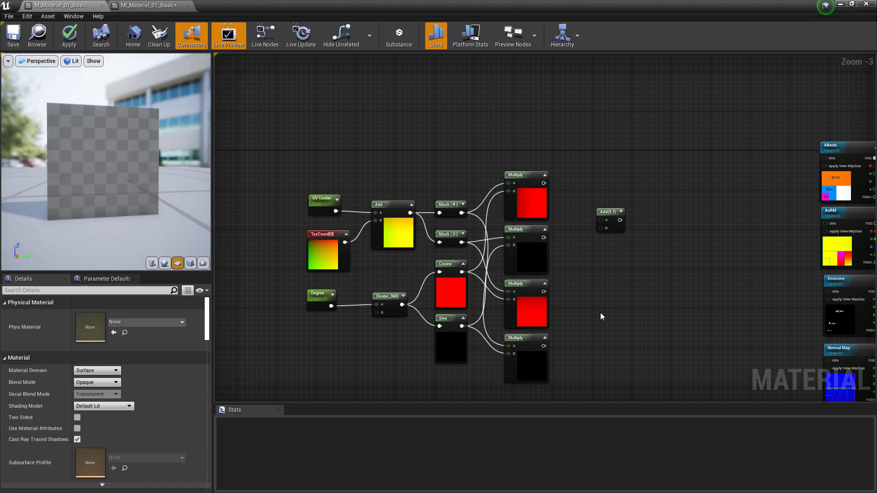
right_click(600, 313)
type("sub")
key("Return")
Wire the upper two Multiply nodes into Add and the lower two into Subtract, in A and B order, and save the material
mouse_move(544, 291)
left_mouse_down()
mouse_move(593, 334)
mouse_move(543, 291)
left_mouse_up()
left_click_drag(543, 183, 601, 219)
left_click_drag(543, 237, 601, 228)
left_click_drag(544, 291, 605, 324)
left_click_drag(544, 345, 606, 332)
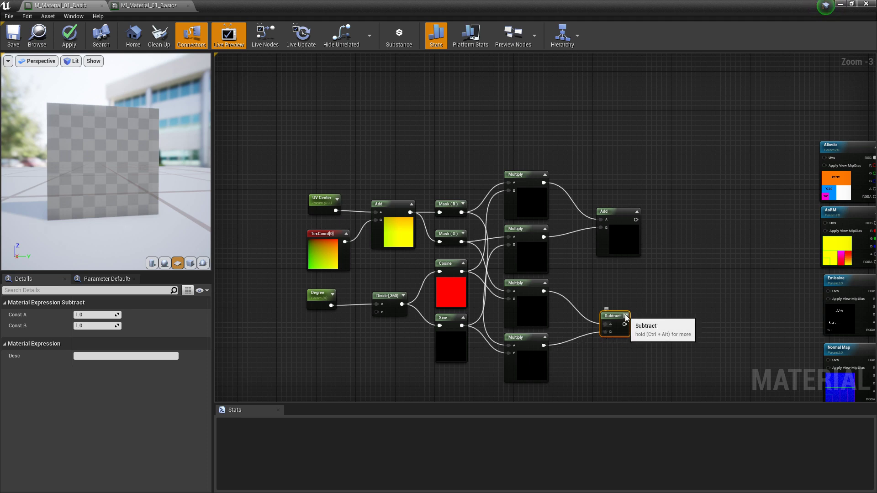
key("ctrl+s")
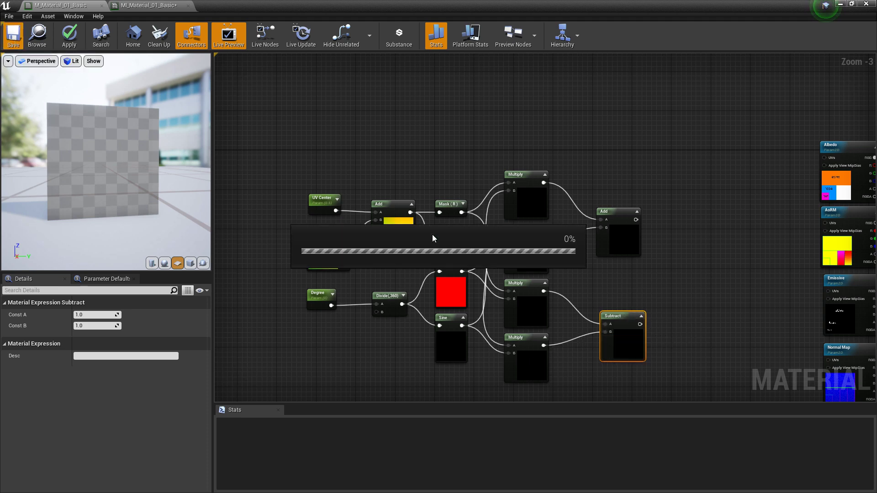
Combine the Add and Subtract outputs as A and B in a new AppendVector node, and connect its output to the Albedo texture's UVs
right_click(690, 282)
type("appe")
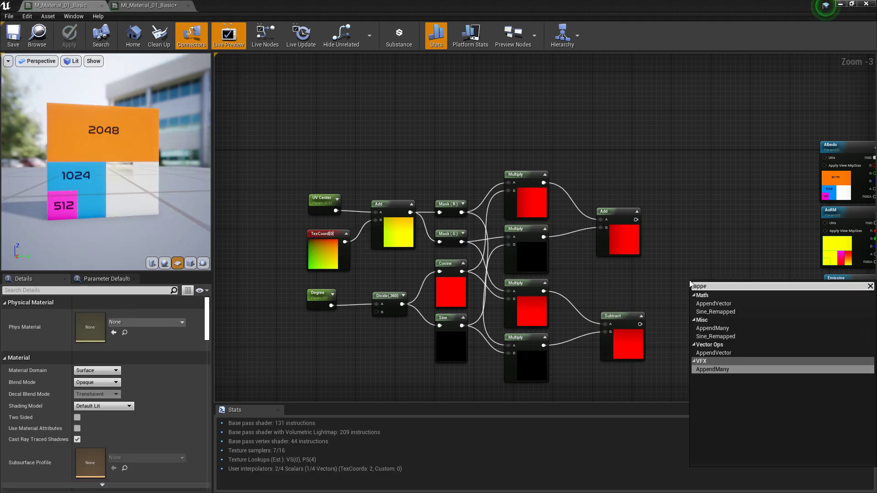
key("Up")
key("Up")
key("Up")
key("Up")
key("Up")
key("Return")
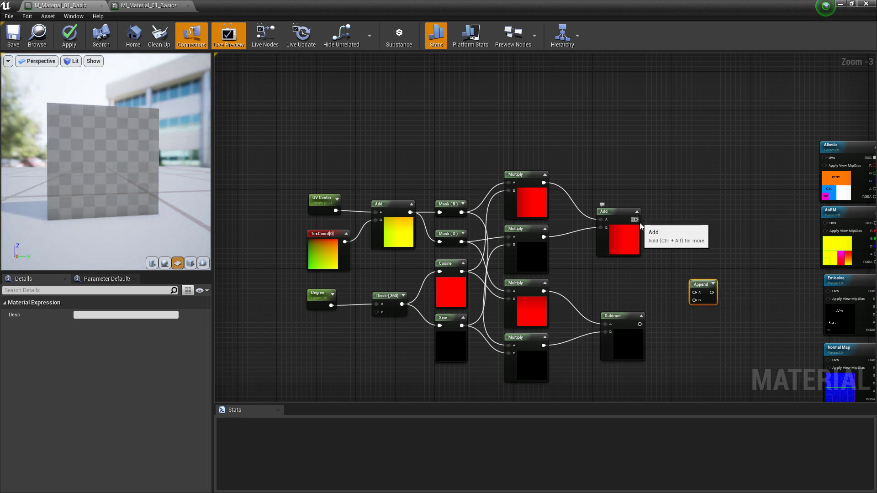
left_click_drag(635, 220, 694, 293)
left_click_drag(640, 325, 825, 157)
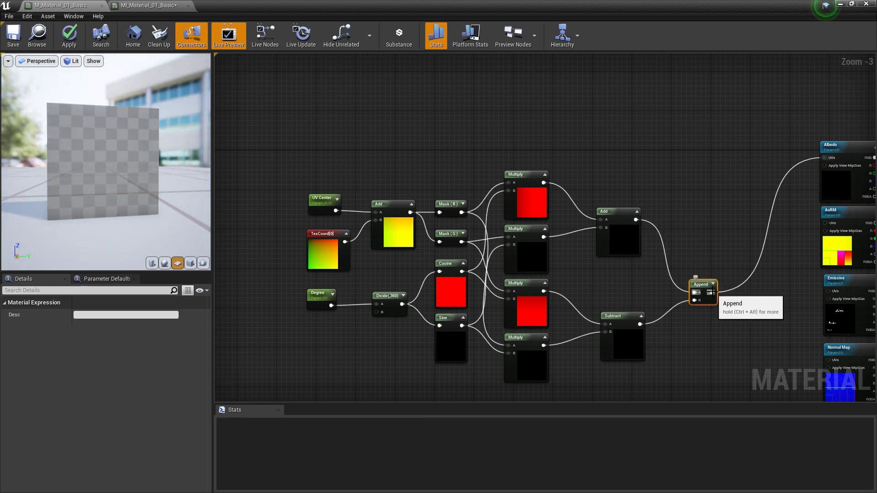
Connect the Append output to the UVs of the AoRM, Emissive and Normal Map textures, and save the material
left_click_drag(711, 292, 828, 360)
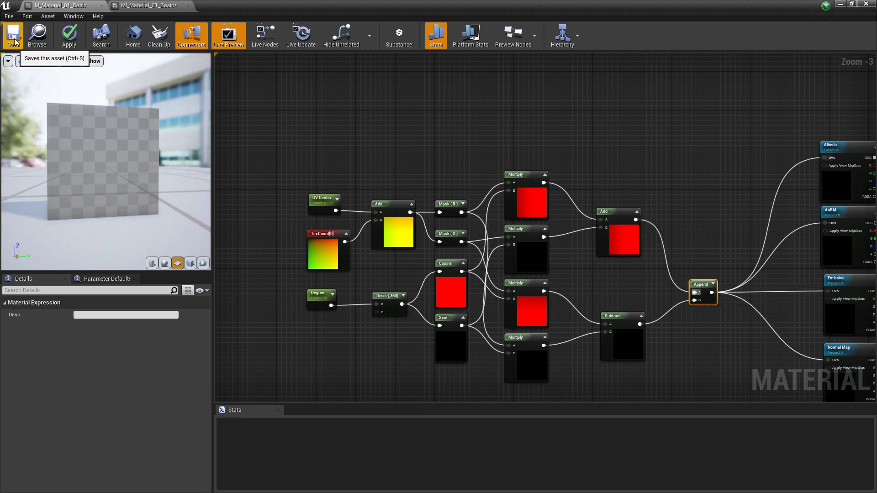
left_click(15, 41)
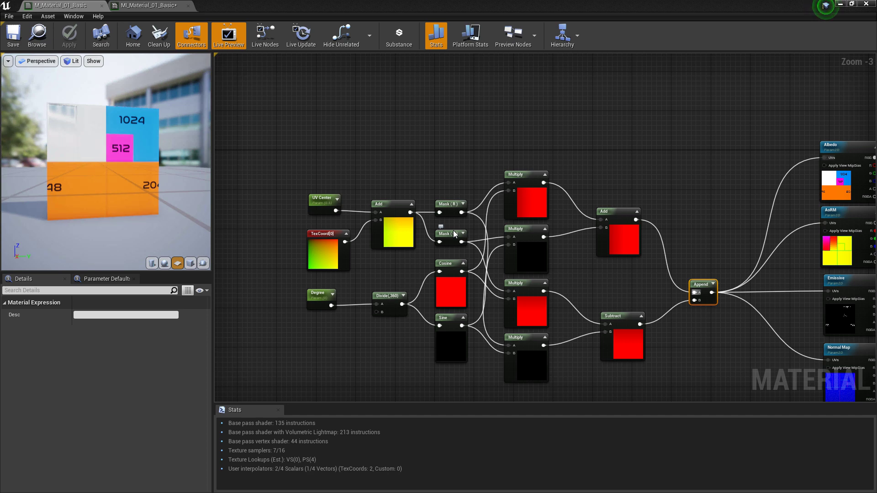
Place two new Add nodes and wire the existing Add output into input A of the upper one and Subtract into input A of the lower
right_click_drag(699, 231, 626, 230)
key("ctrl+z")
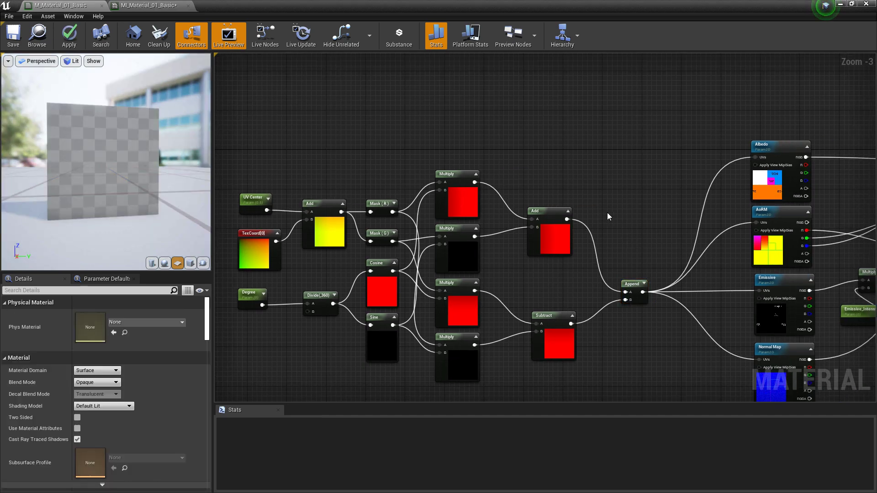
left_click(612, 212)
left_click(614, 342)
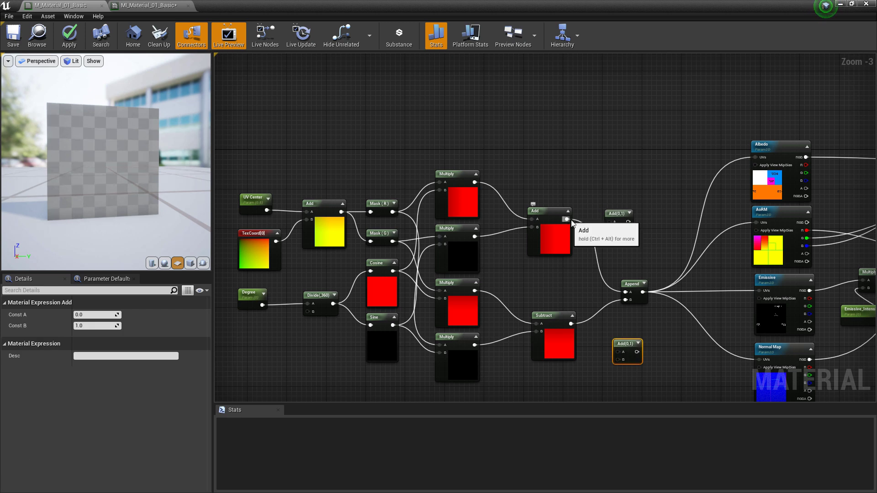
left_click_drag(567, 219, 610, 222)
left_click_drag(571, 324, 617, 352)
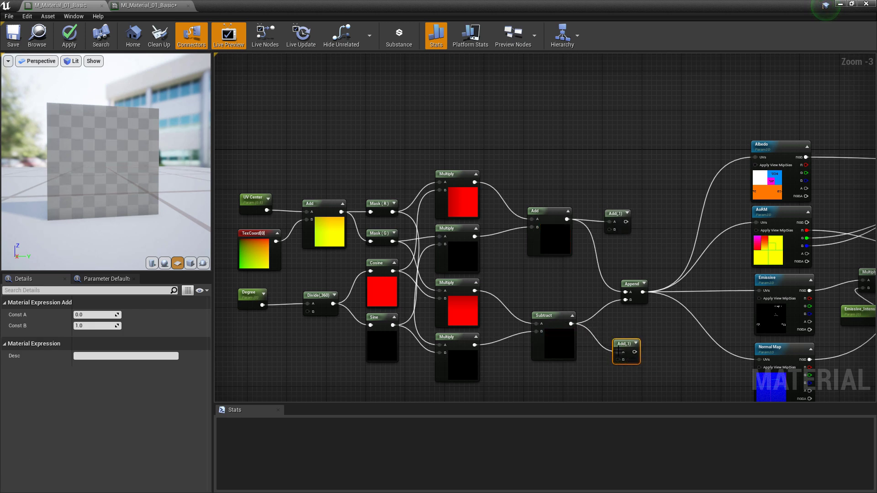
Duplicate the UV Center parameter between the Add and Subtract nodes and connect the copy to input B of both new Add nodes
left_click(248, 199)
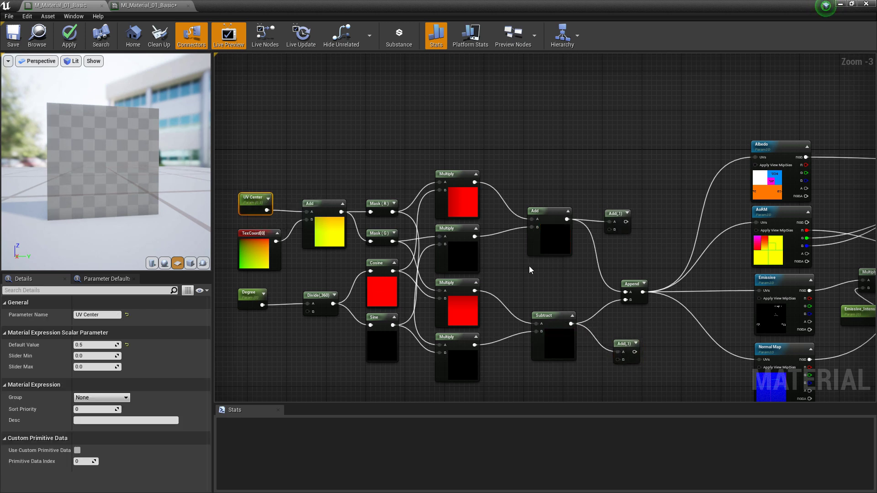
key("ctrl+c")
left_click(541, 275)
key("ctrl+v")
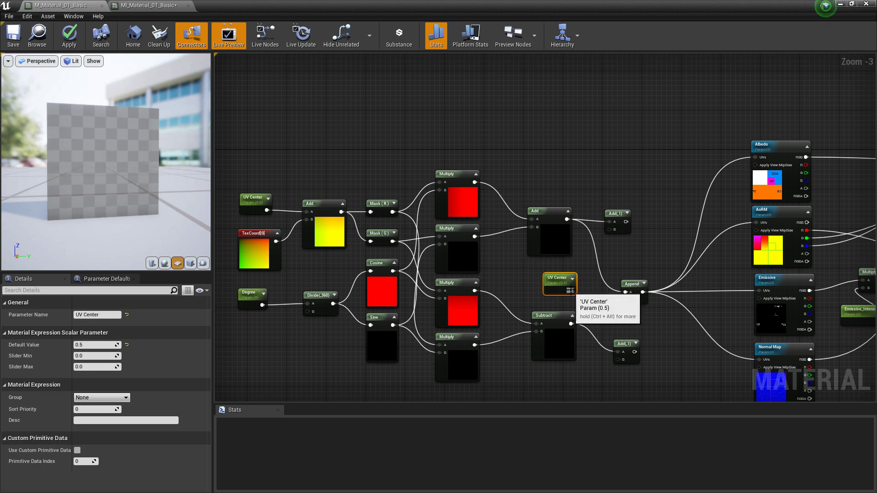
left_click_drag(571, 290, 608, 229)
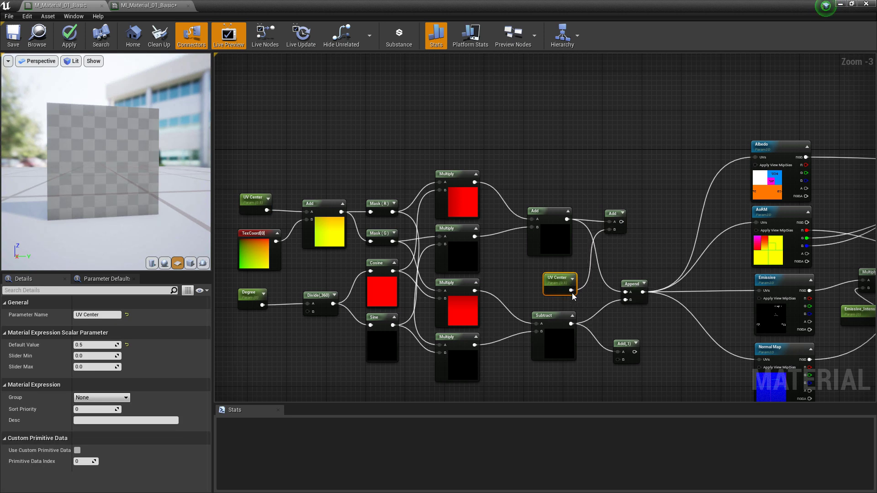
left_click_drag(571, 290, 618, 359)
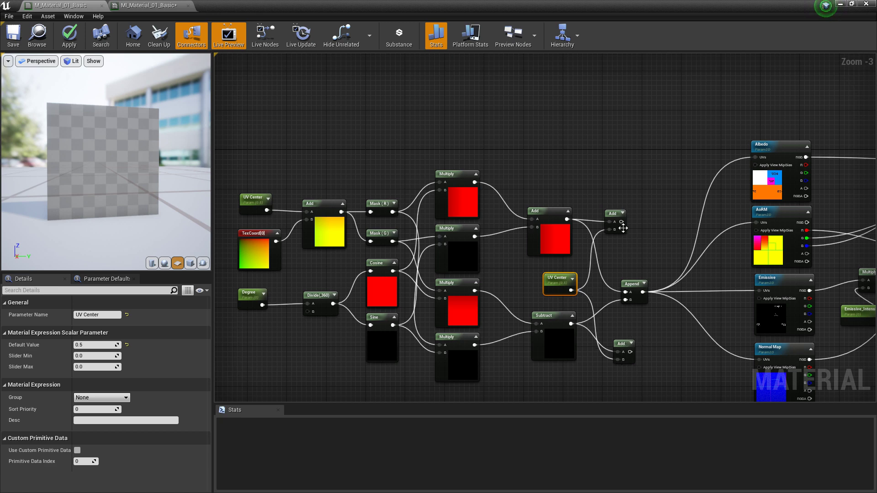
Connect the upper new Add node to Append's input A and the lower one to input B, and save the material
left_click_drag(620, 221, 625, 291)
left_click_drag(630, 352, 625, 300)
left_click(12, 36)
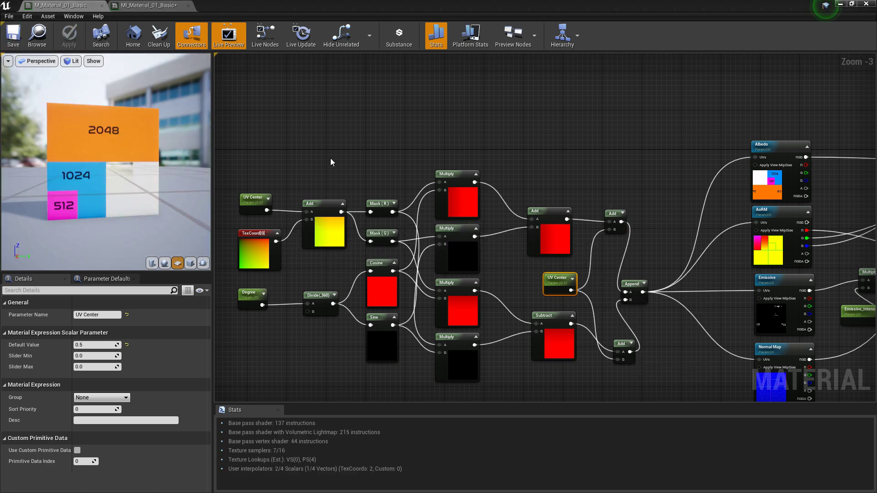
In the material instance MI_Material_01_Basic, enable the Degree parameter and raise it to about 15.41
left_click(149, 7)
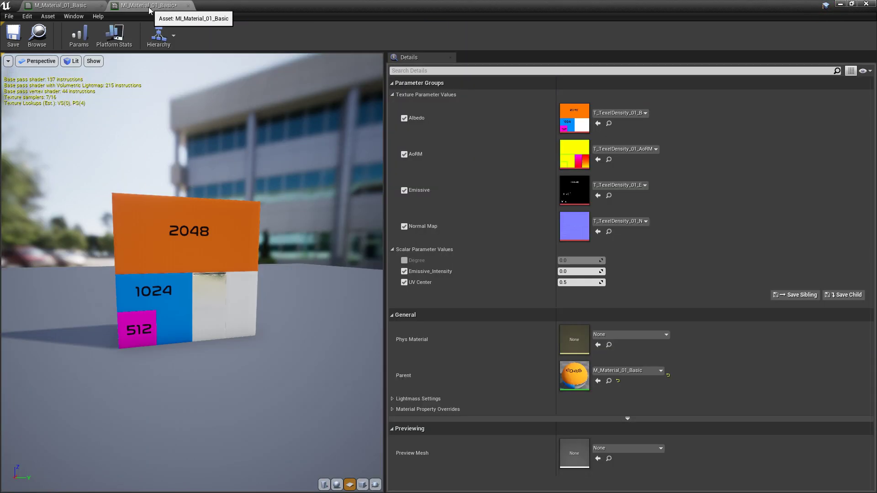
left_click(404, 261)
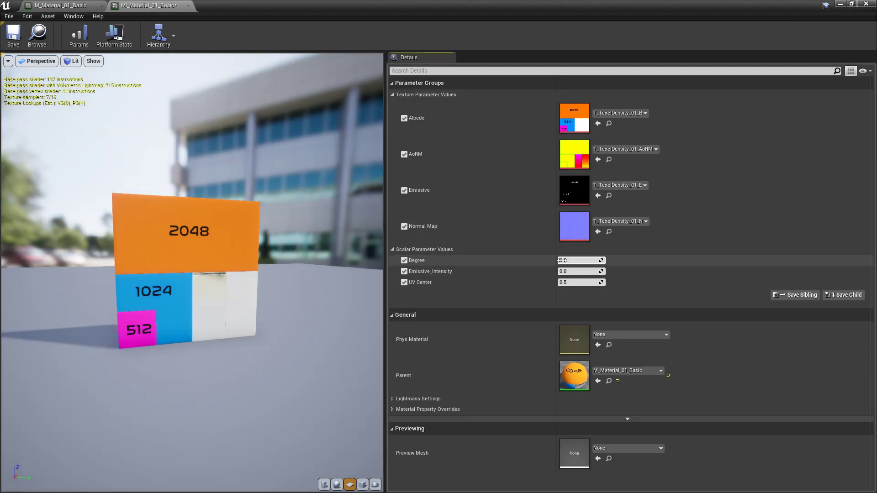
left_click_drag(578, 261, 667, 261)
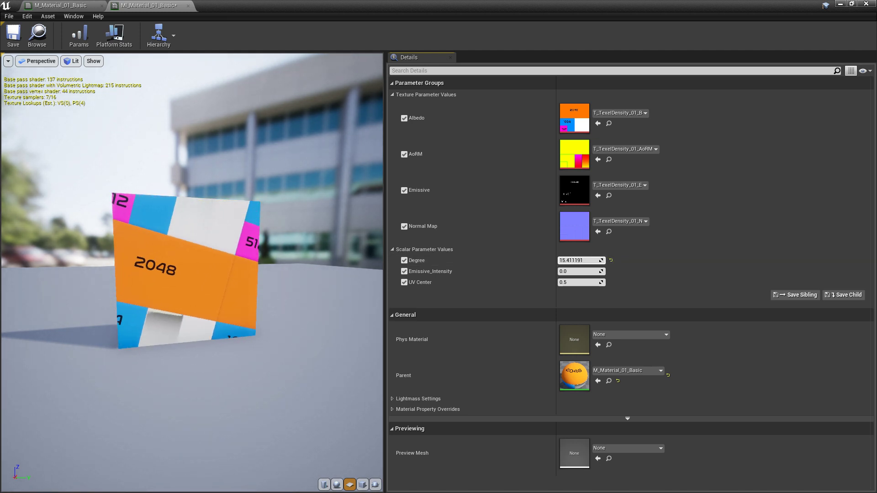
Set the material instance's UV Center parameter to -0.5
left_click(568, 282)
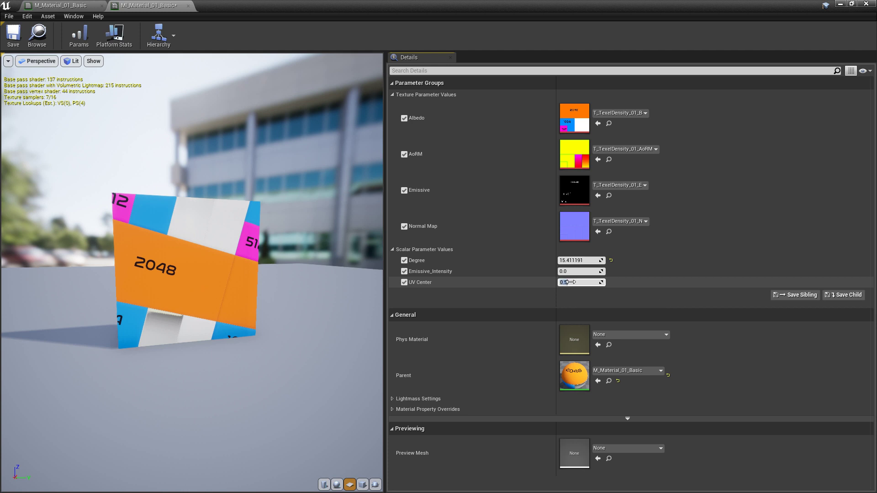
type("-0.5")
key("Return")
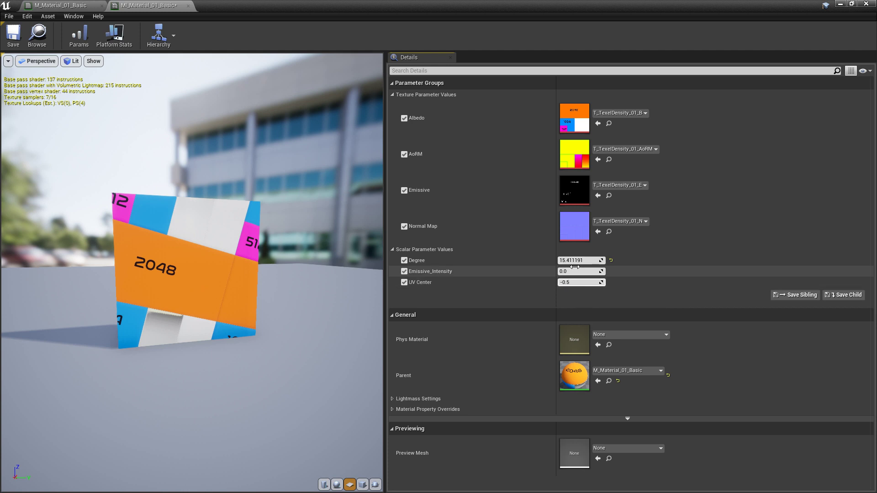
Test the texture rotation by setting the instance's Degree parameter to 45 and finally to 90
left_click_drag(575, 267, 599, 266)
left_click(573, 262)
type("45")
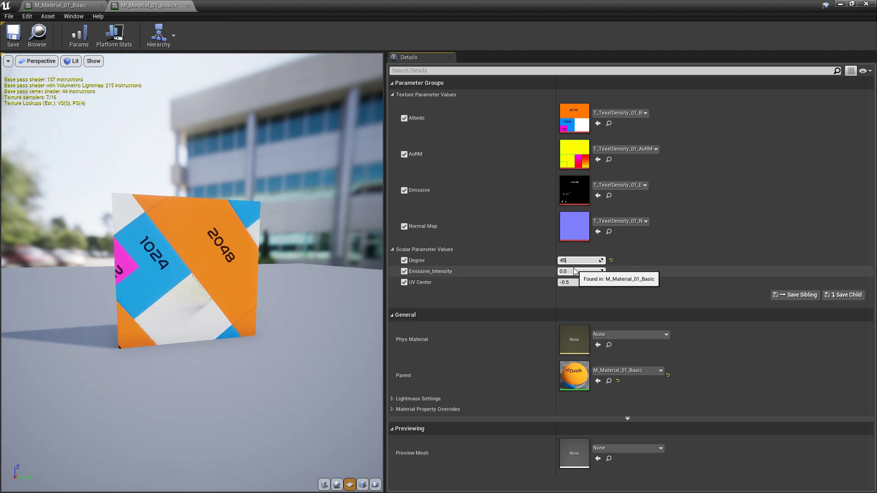
key("Return")
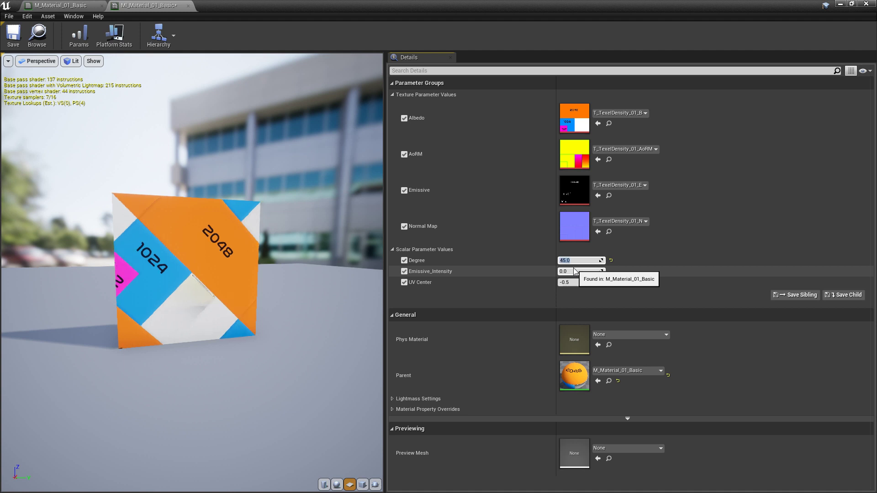
key("Return")
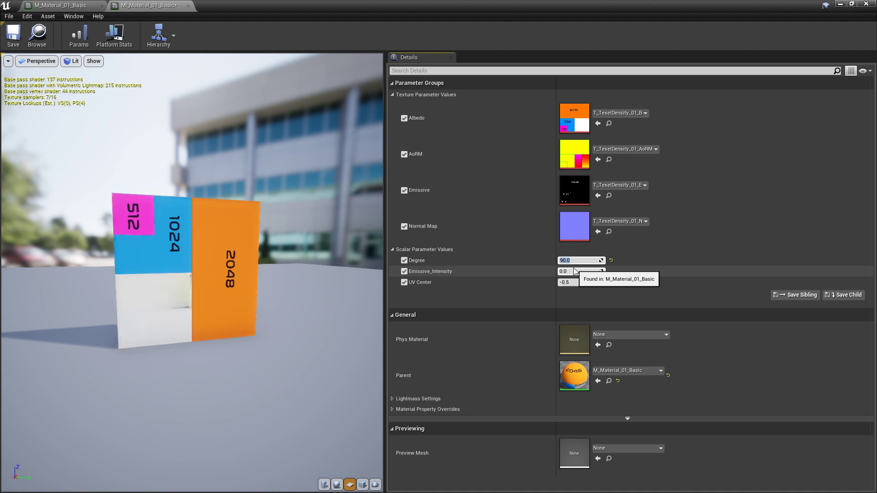